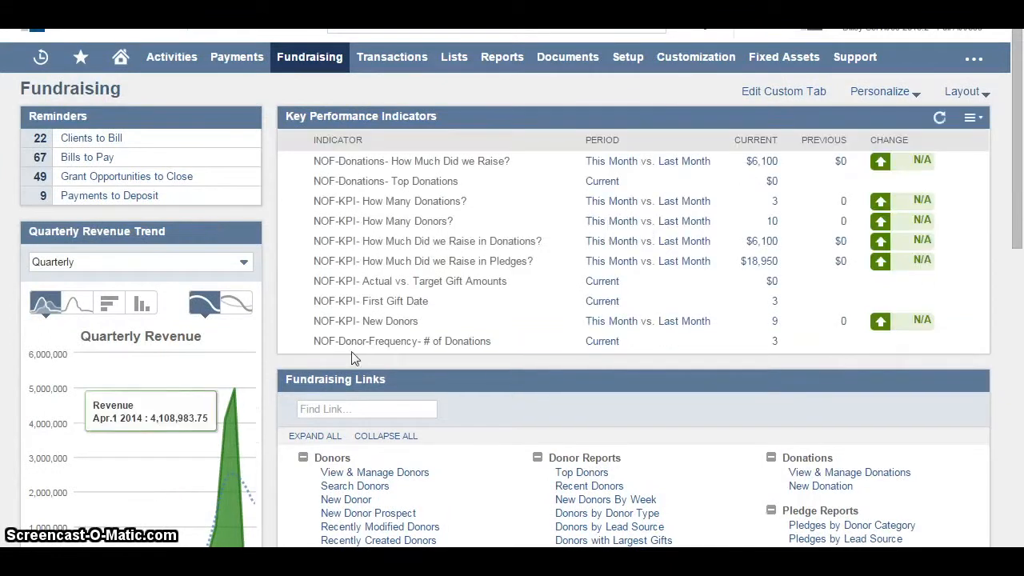
Show the Quarterly Revenue trend as a comparison of 2014-2015 with 2013-2014
left_click_drag(1015, 183, 1018, 241)
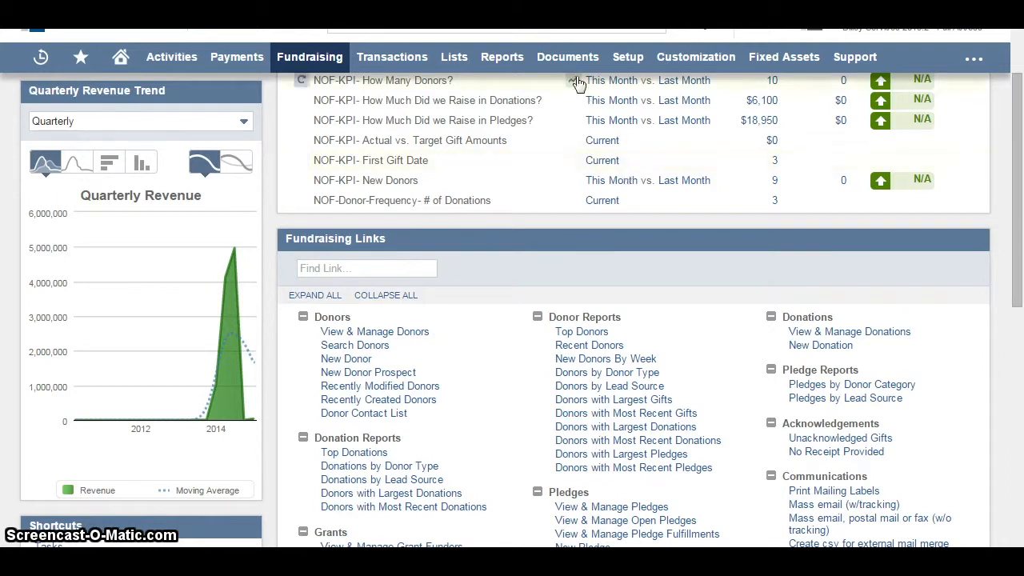
left_click(238, 161)
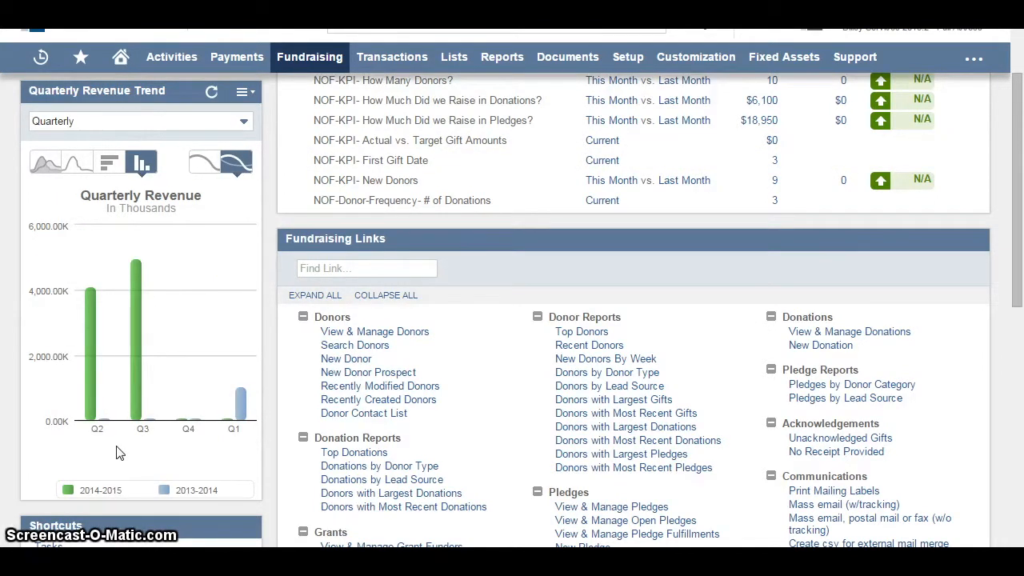
Open the Donations by Donor Type report and drill into the transactions behind Smile Group's amount
left_click_drag(1021, 240, 1021, 288)
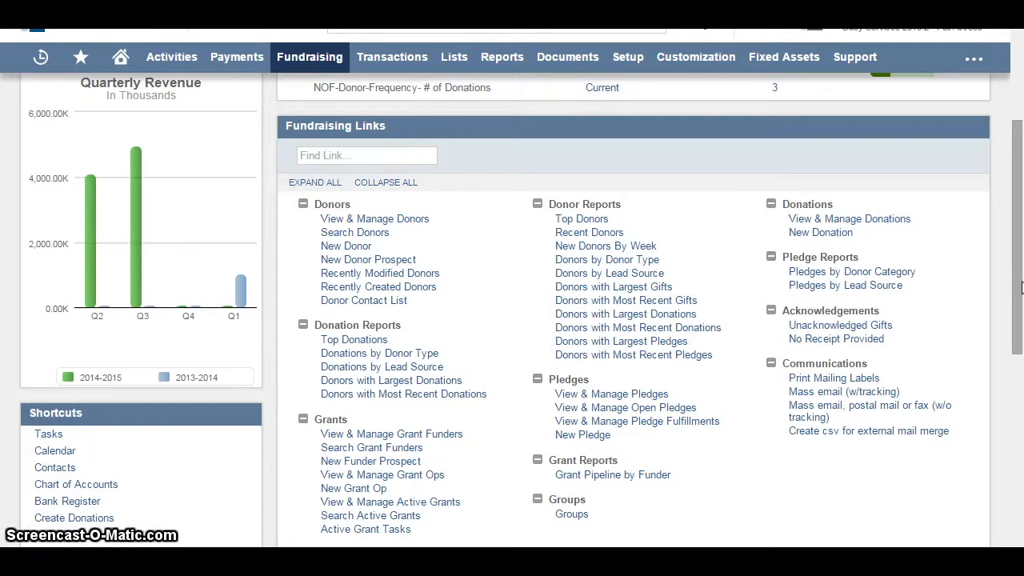
left_click(377, 353)
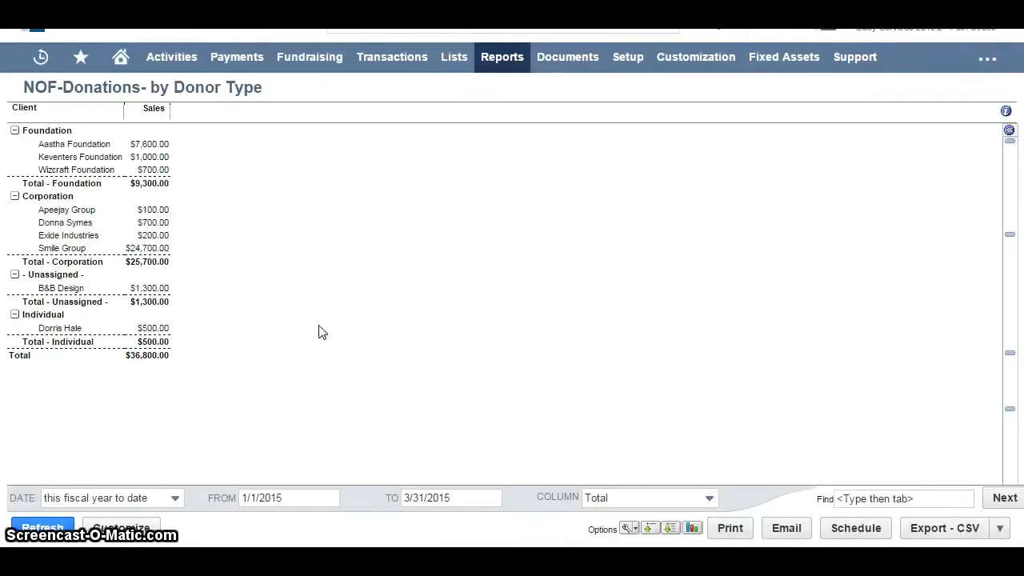
left_click(146, 249)
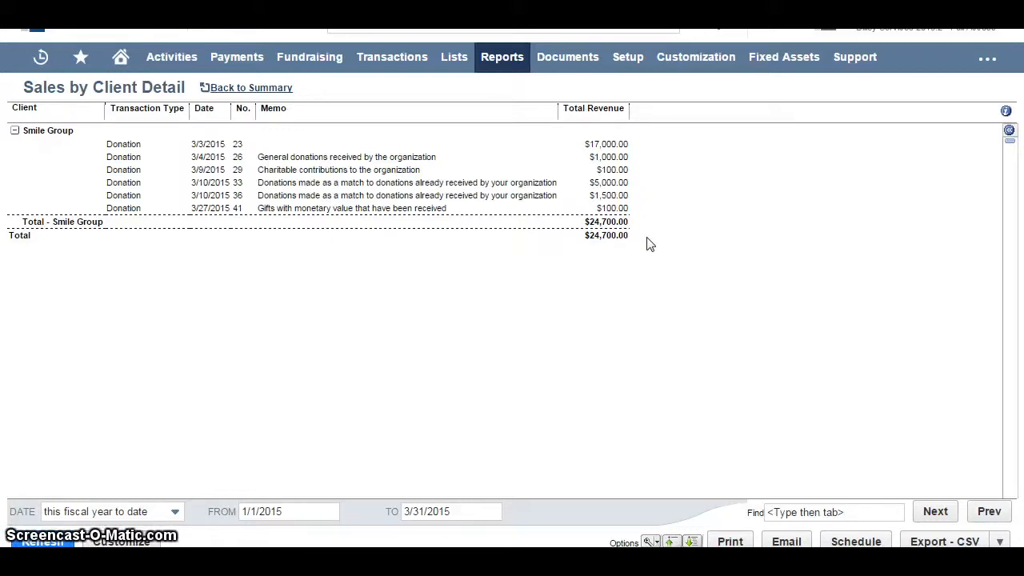
Customize the Sales by Client Detail report with the Client/Project Email column placed before Total Revenue, and preview it
left_click(120, 542)
left_click(34, 327)
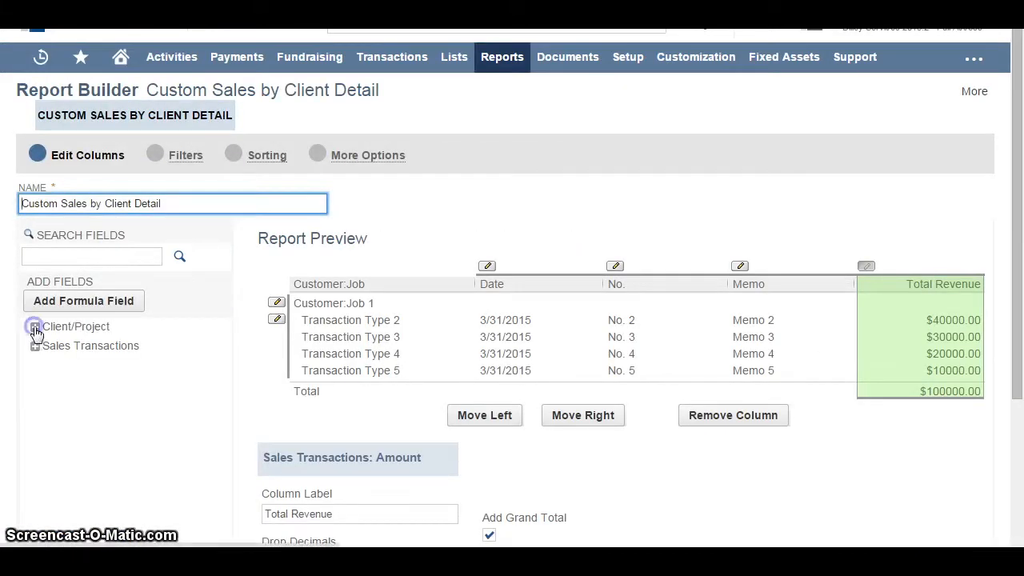
left_click_drag(228, 317, 226, 354)
left_click(73, 365)
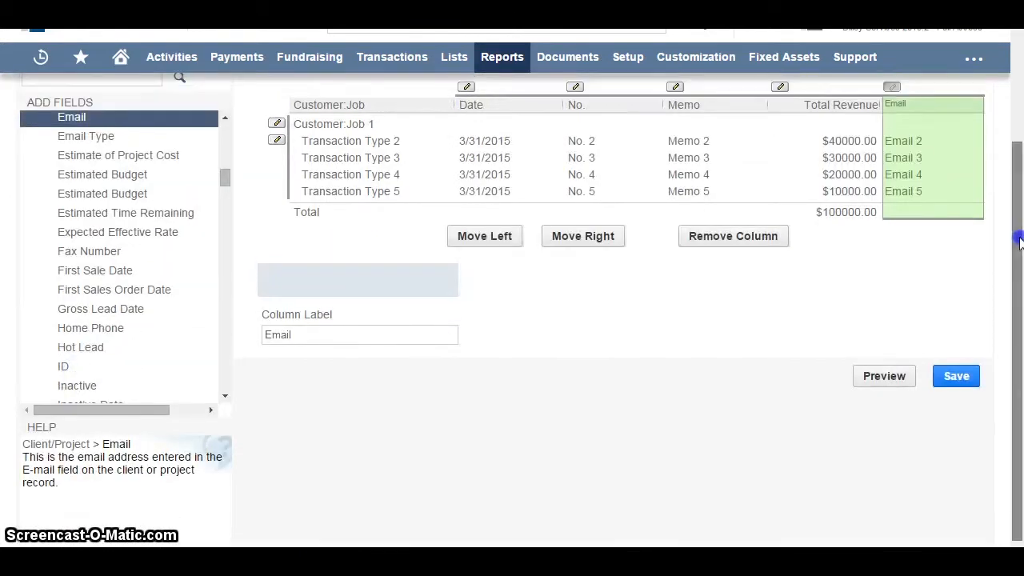
left_click_drag(1018, 240, 1018, 189)
left_click_drag(932, 174, 780, 174)
left_click(886, 449)
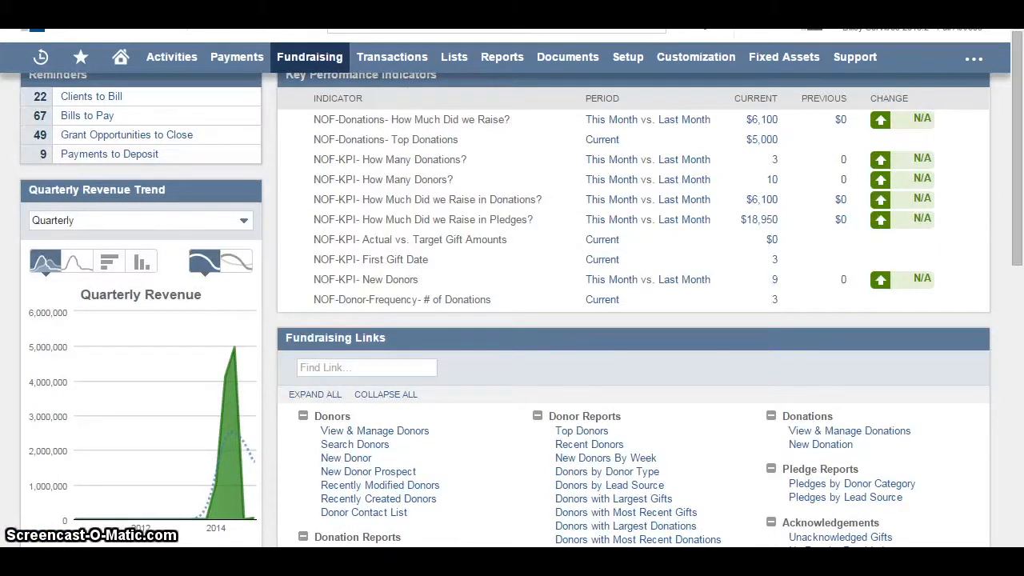
Open the Top Donors report from the fundraising links and drill into Aastha Foundation's entry
left_click(586, 430)
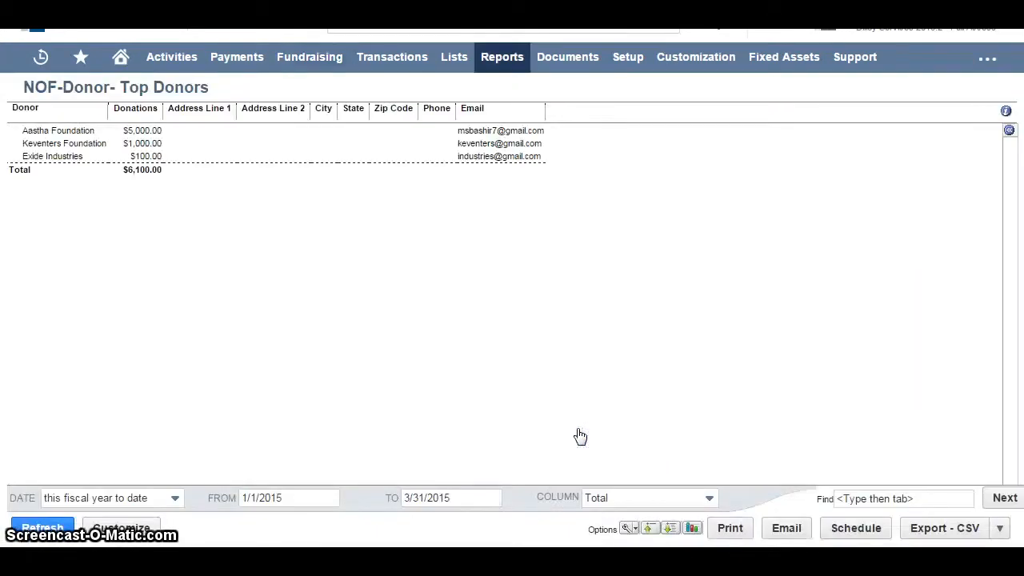
left_click(71, 135)
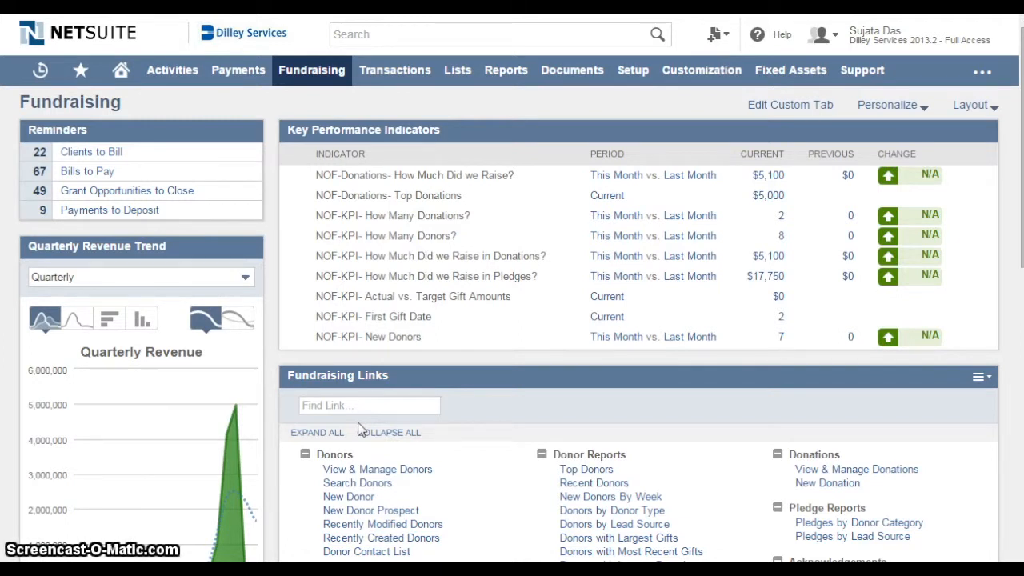
Create a new grant funder prospect with the company name Apeejay Group, keeping the status PROSPECT-Qualified
mouse_move(309, 84)
mouse_move(289, 315)
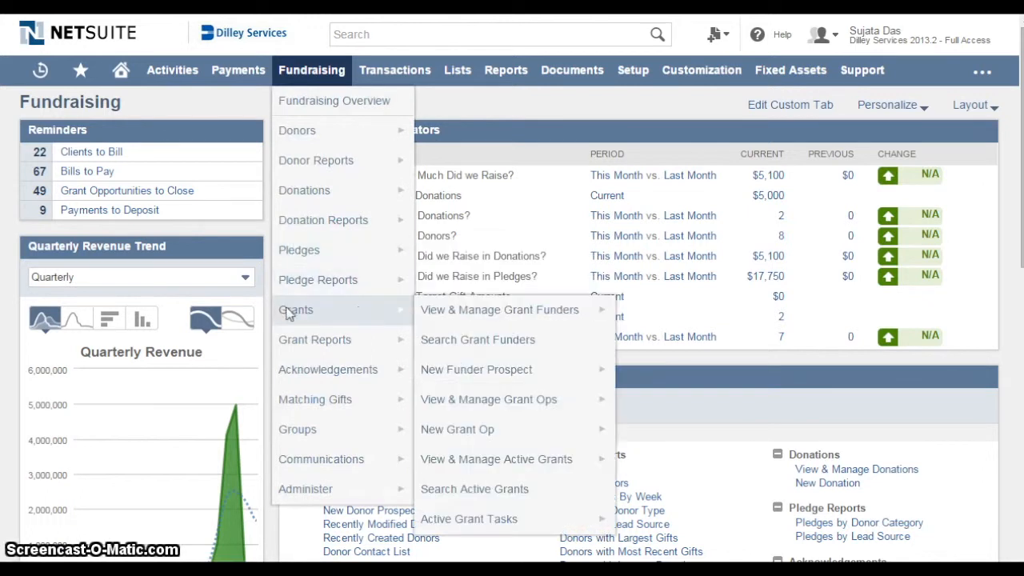
left_click(633, 368)
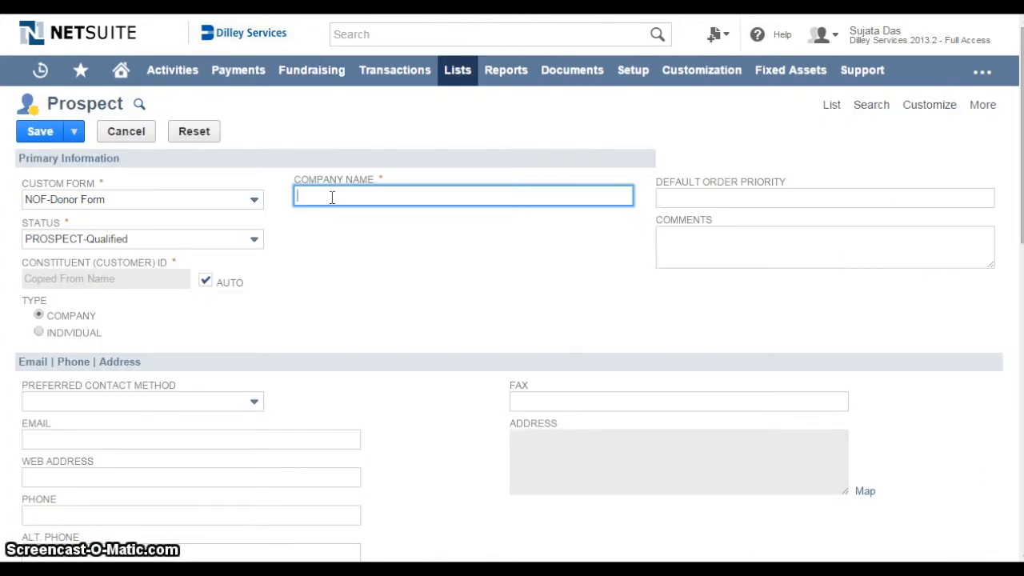
type("Apeejay Group")
left_click(258, 241)
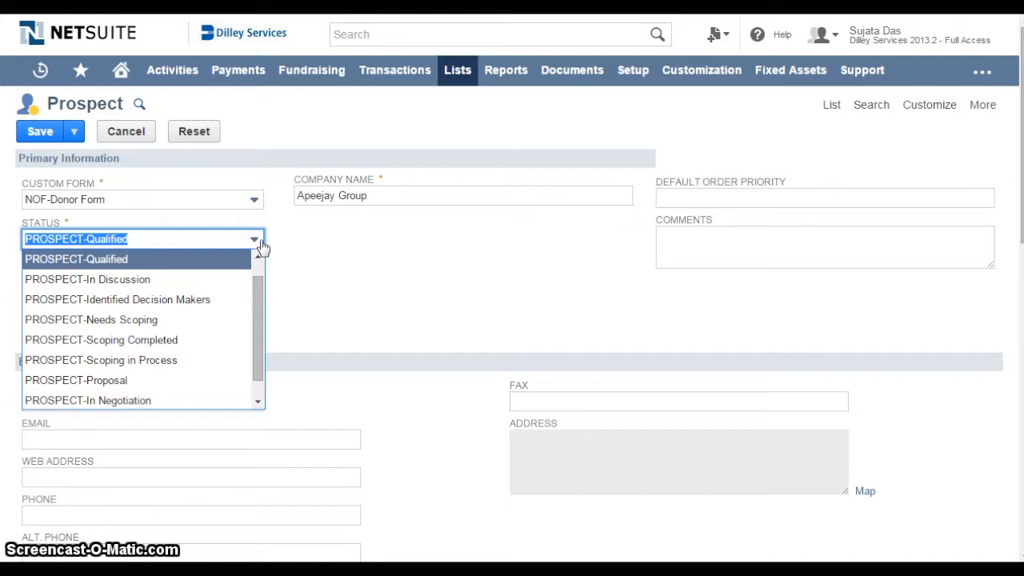
left_click(261, 243)
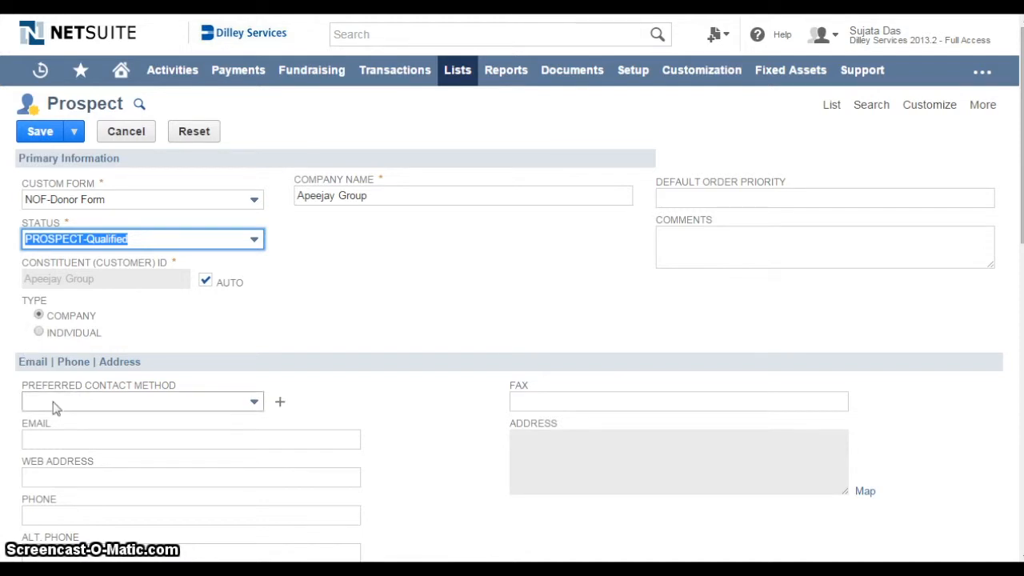
Set the prospect's preferred contact method to Email and enter the company's e-mail address
left_click(253, 403)
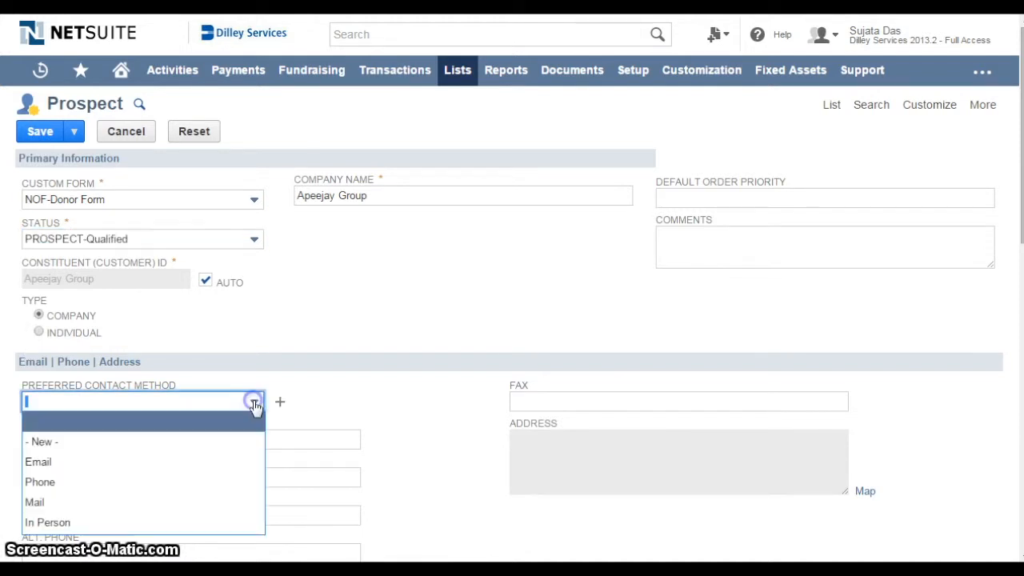
left_click(99, 461)
left_click(53, 436)
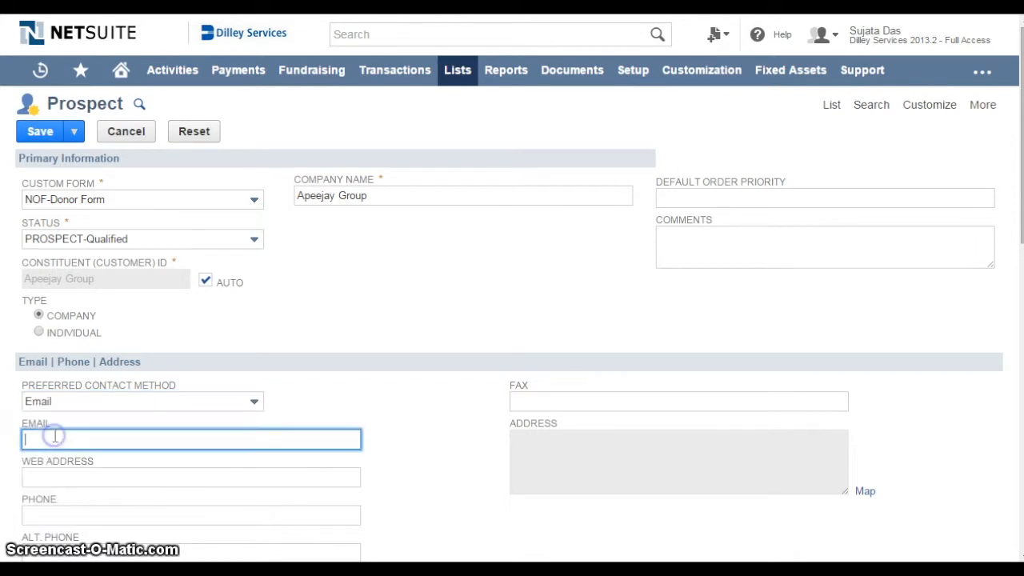
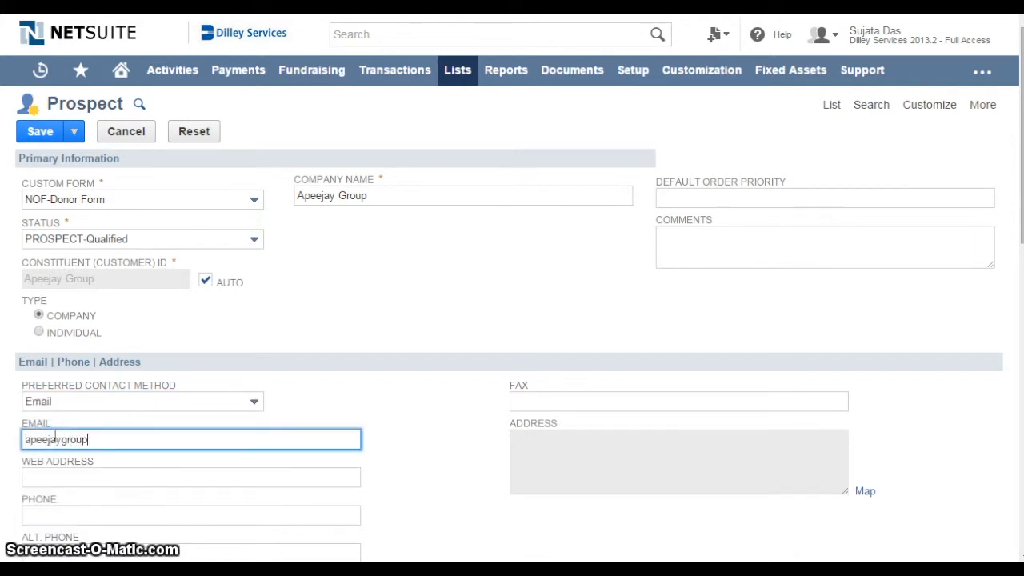
Set the prospect's donor type to Corporation and save the record
scroll(54, 438, "down", 3)
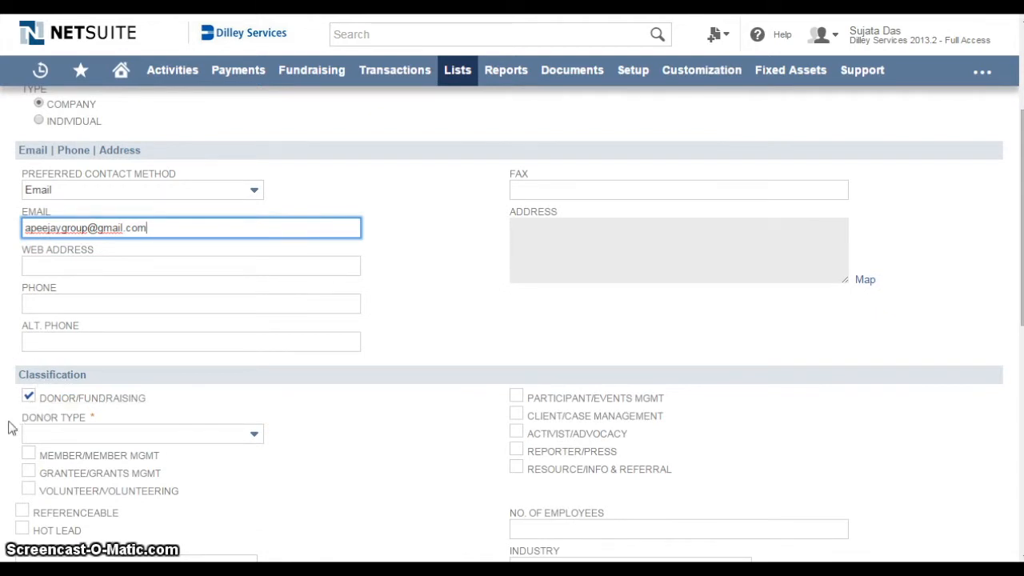
left_click(255, 435)
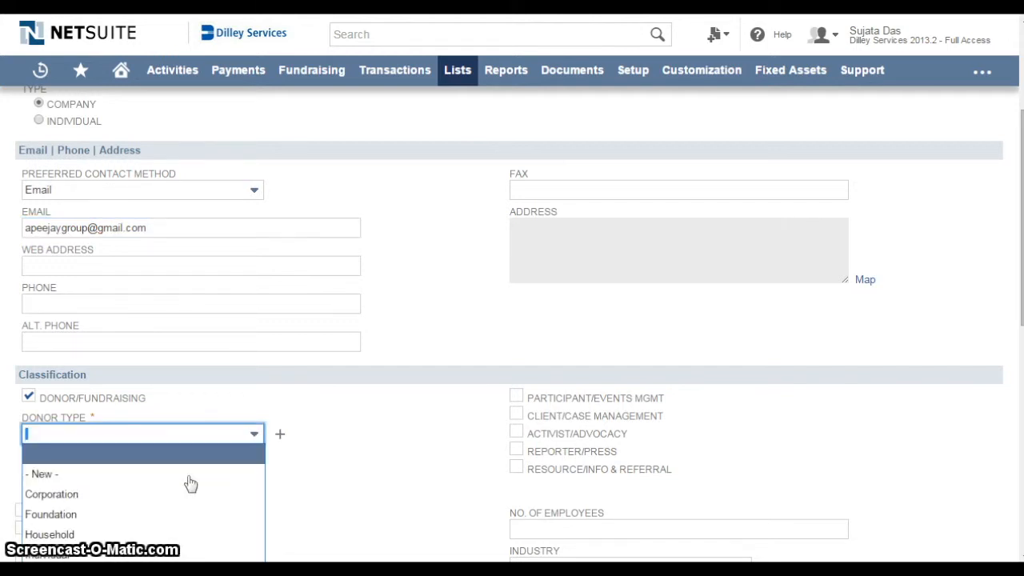
left_click(86, 494)
scroll(86, 502, "down", 5)
scroll(385, 256, "up", 5)
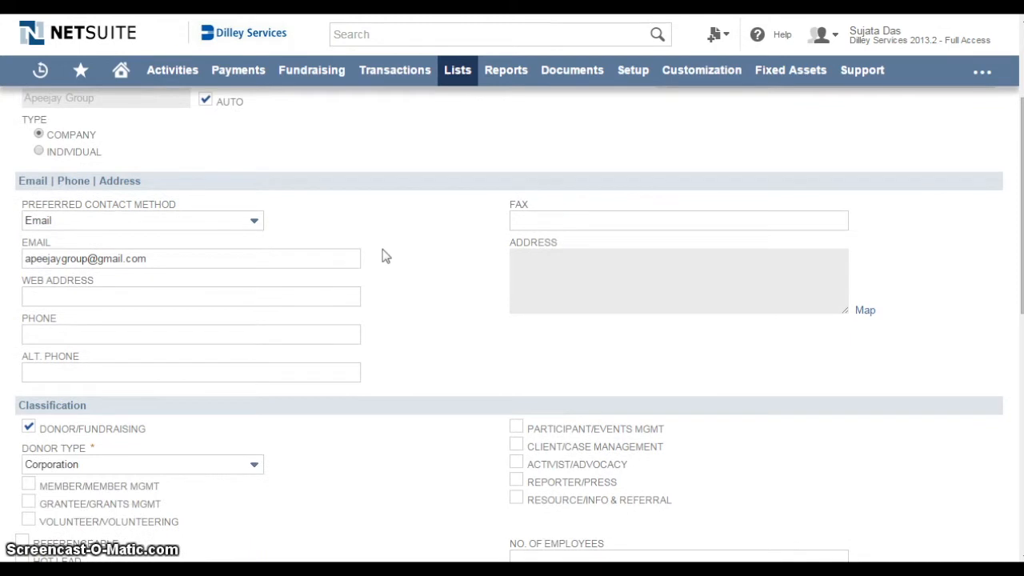
left_click_drag(1021, 216, 1021, 145)
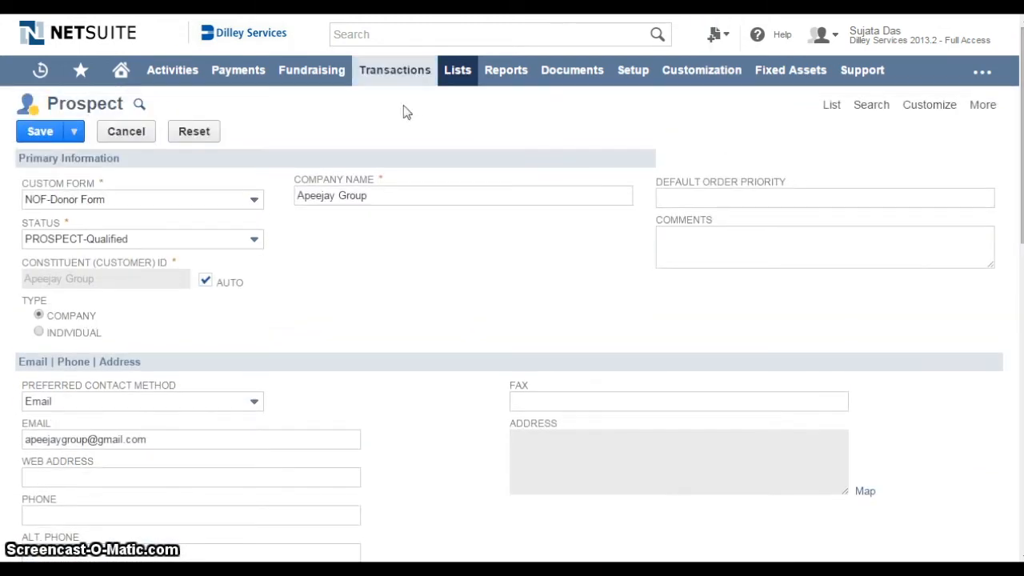
left_click(41, 131)
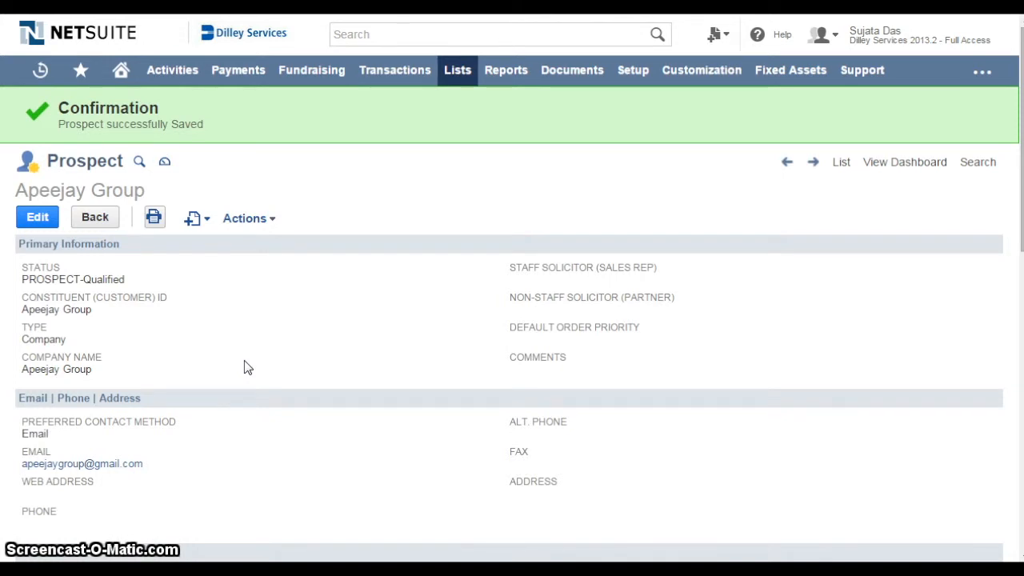
Create a grant opportunity from the Apeejay Group prospect, keeping the Qualified status and setting the probability to 70%
left_click(199, 225)
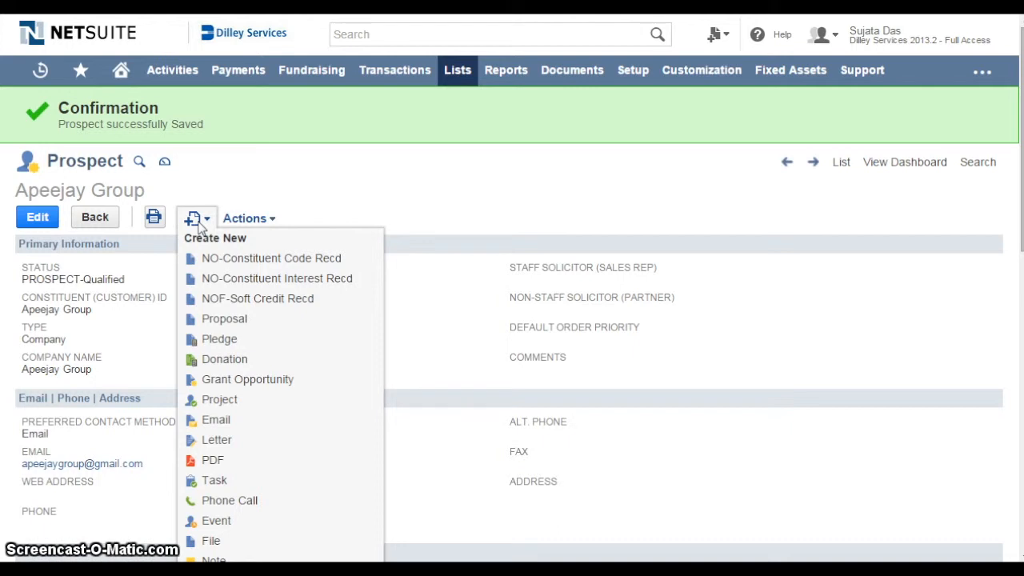
left_click(216, 381)
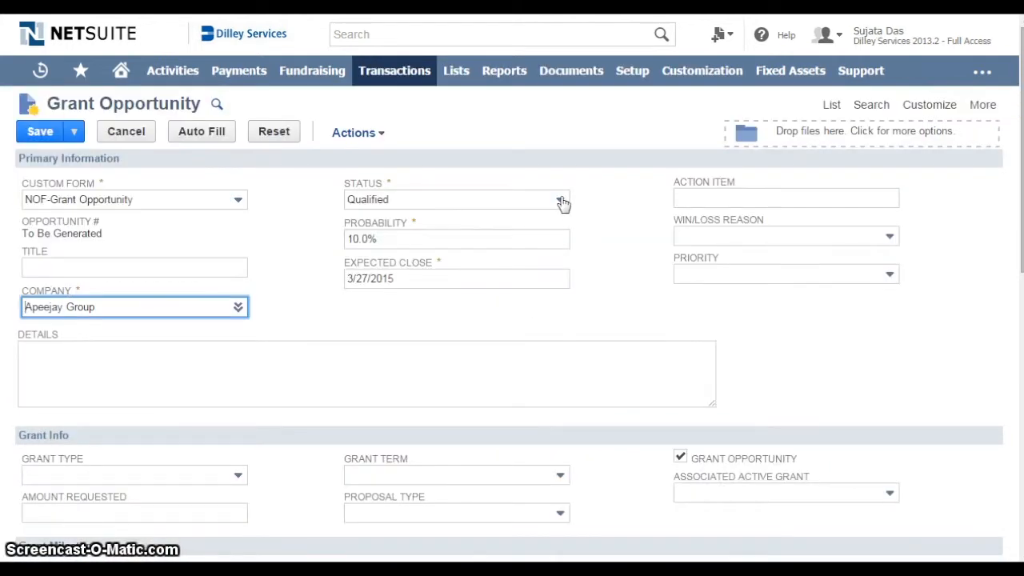
left_click(562, 203)
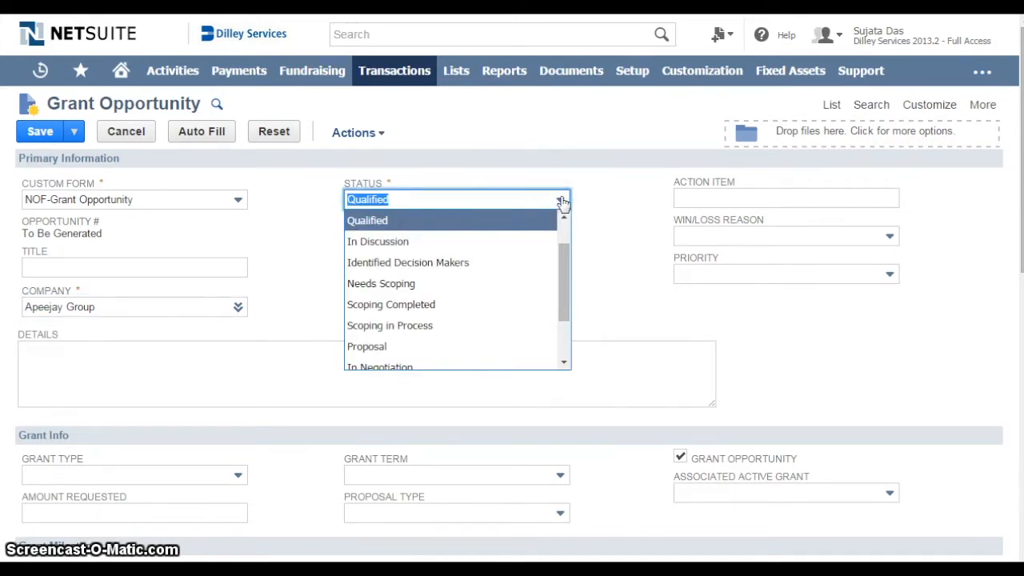
left_click(562, 202)
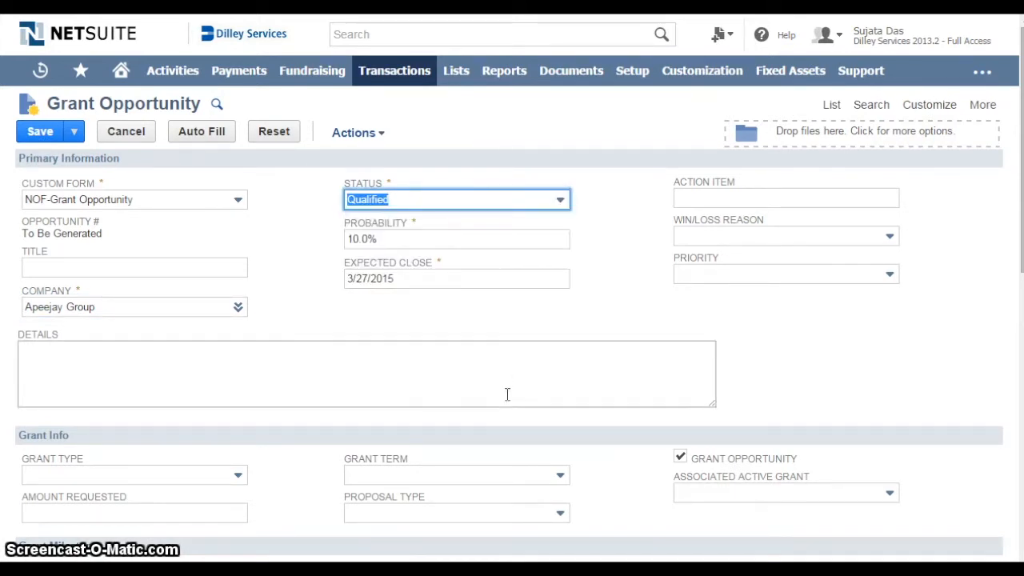
double_click(361, 238)
key("BackSpace")
type("70")
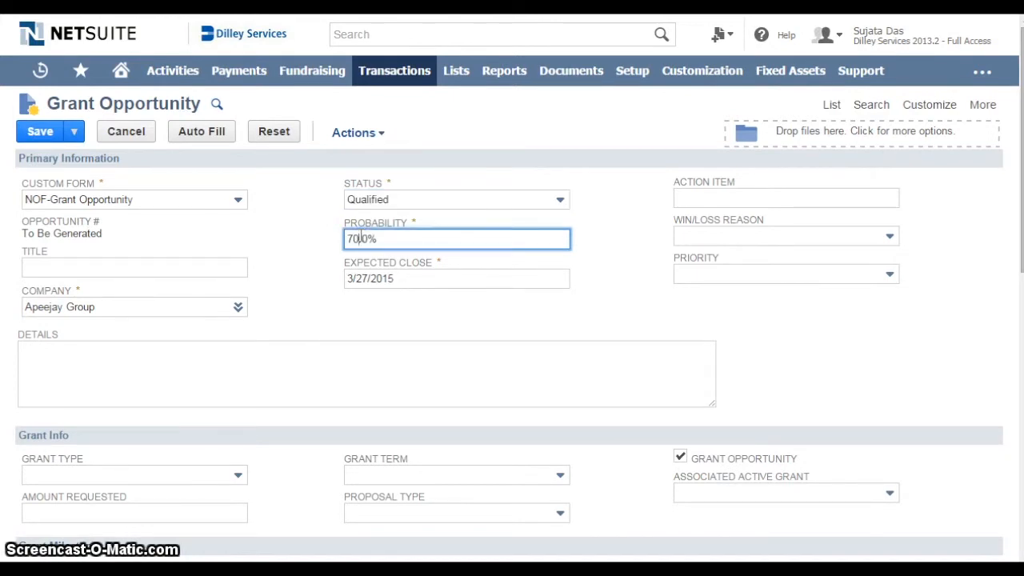
Add the item Gift : Gift: Donation NOF with an amount of 1200 and save the grant opportunity
scroll(512, 319, "down", 10)
left_click(49, 432)
left_click(50, 432)
type("Gift")
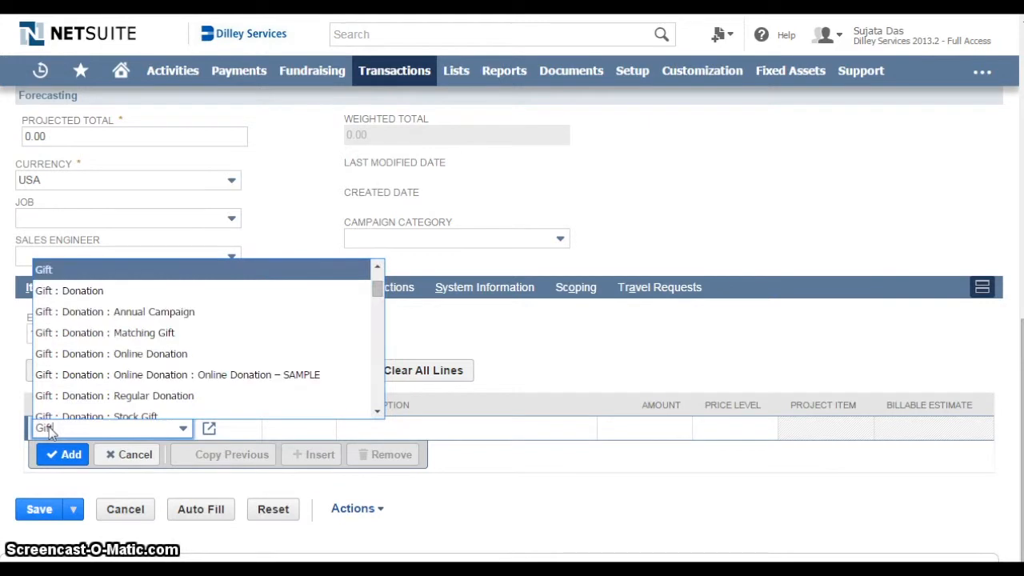
left_click_drag(377, 275, 376, 301)
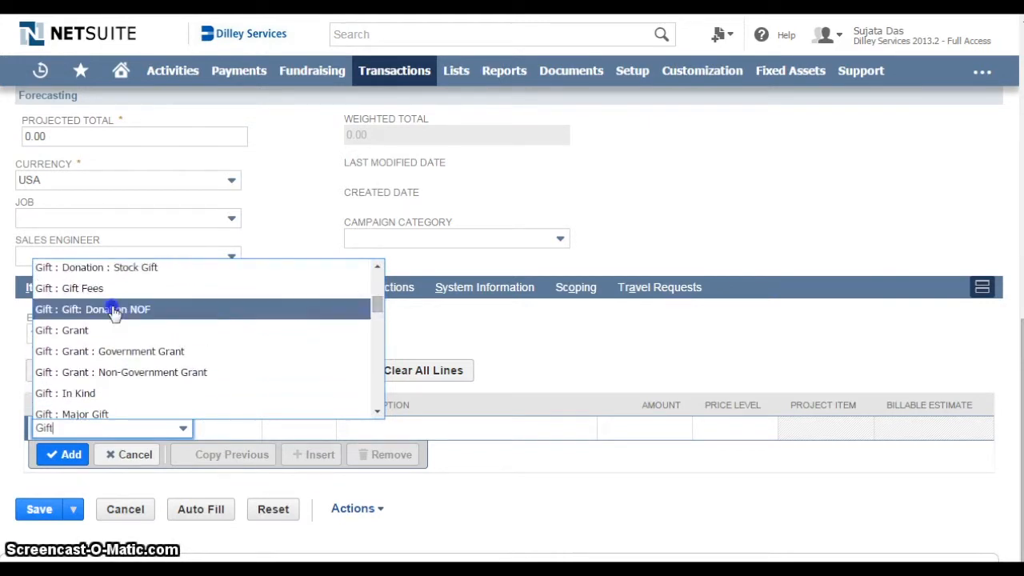
left_click(114, 310)
left_click(651, 431)
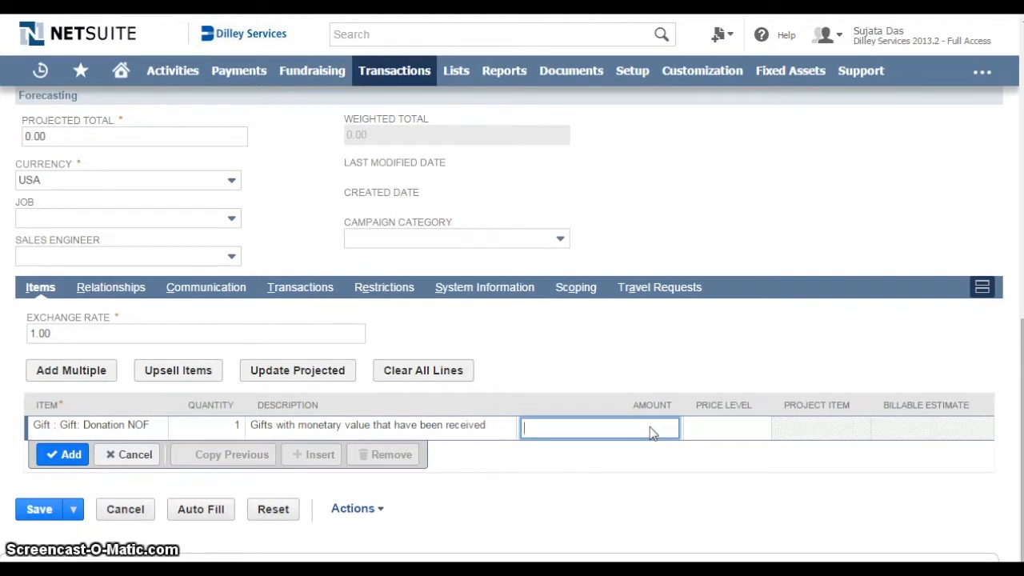
type("1200")
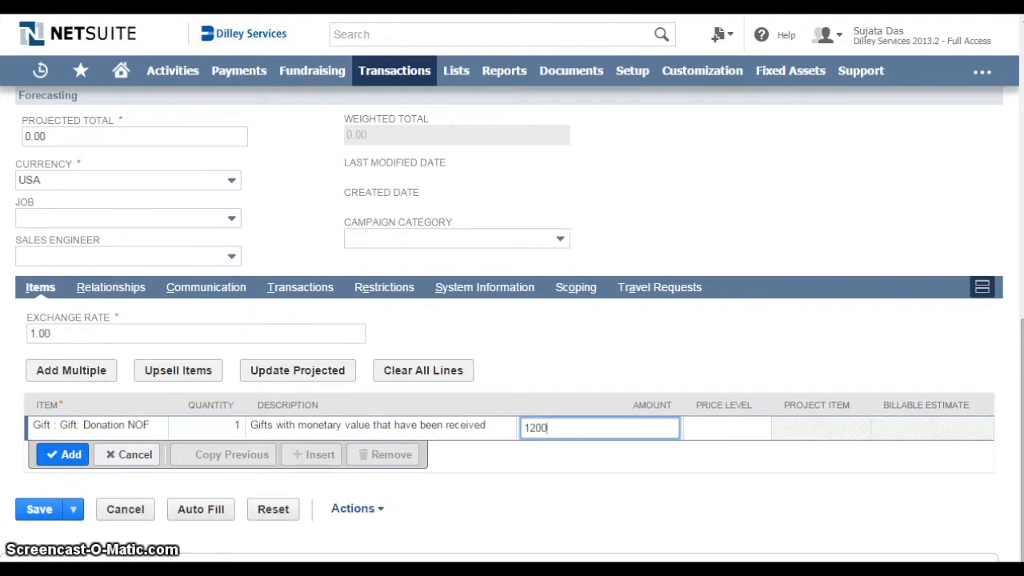
left_click(52, 454)
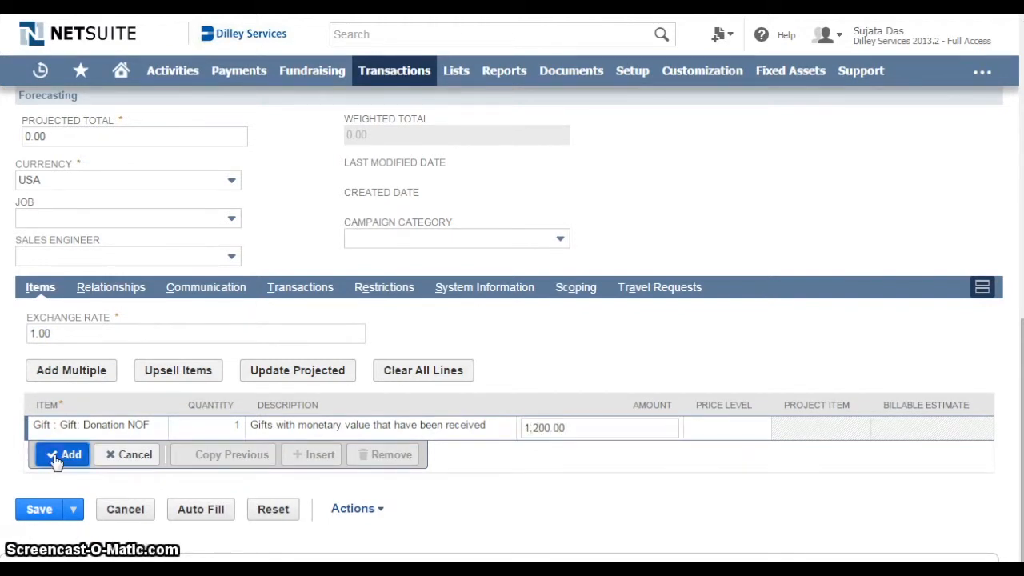
left_click(38, 541)
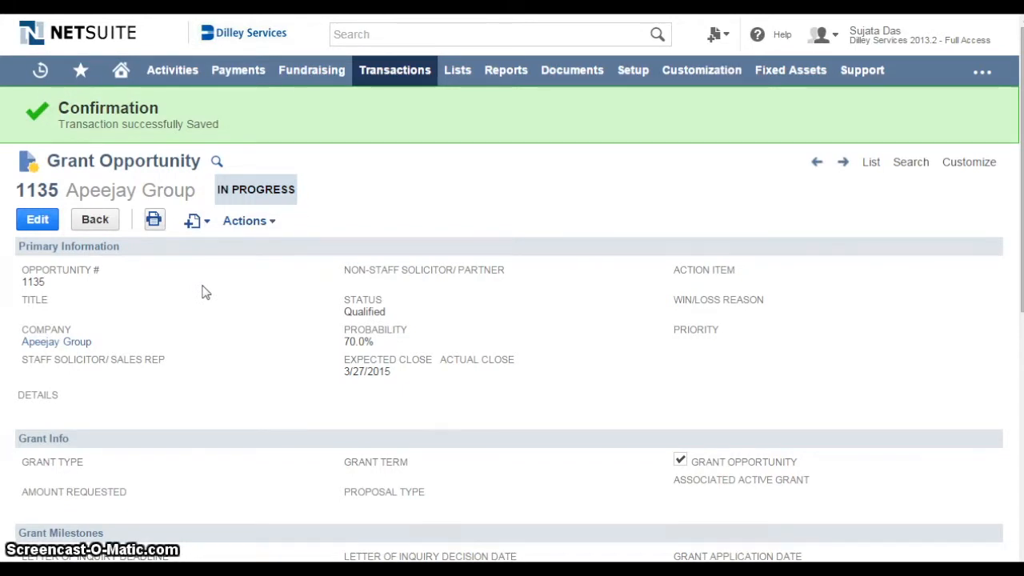
Create a pledge from the Apeejay Group grant opportunity and set its billing schedule to Monthly -- 1 Year
mouse_move(198, 223)
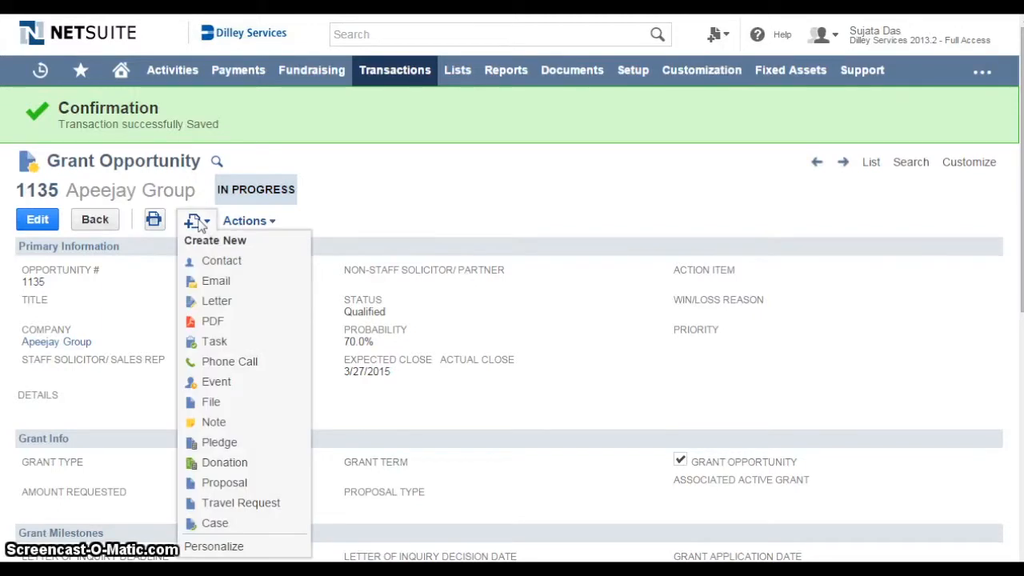
left_click(218, 444)
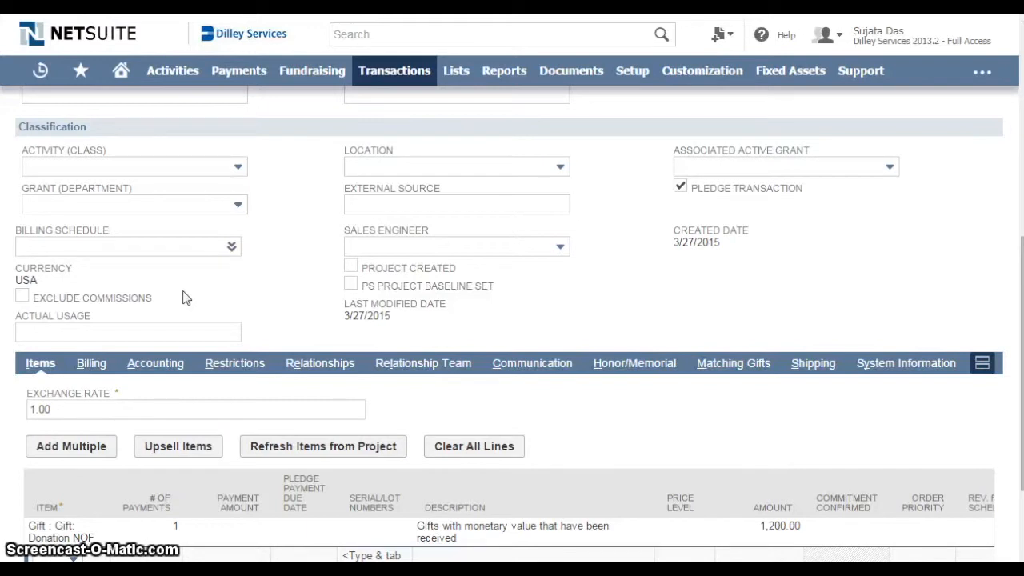
mouse_move(232, 248)
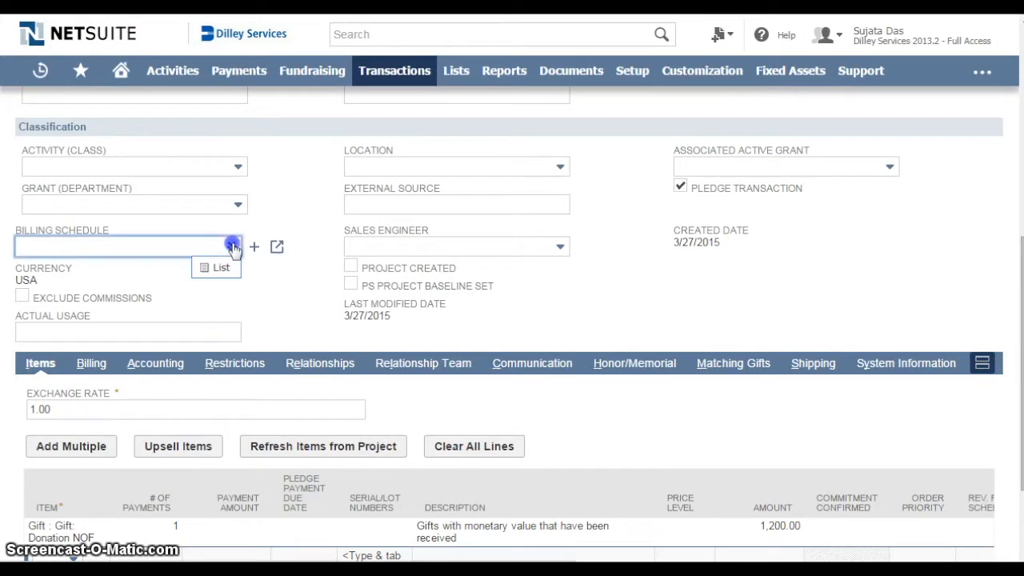
left_click(220, 267)
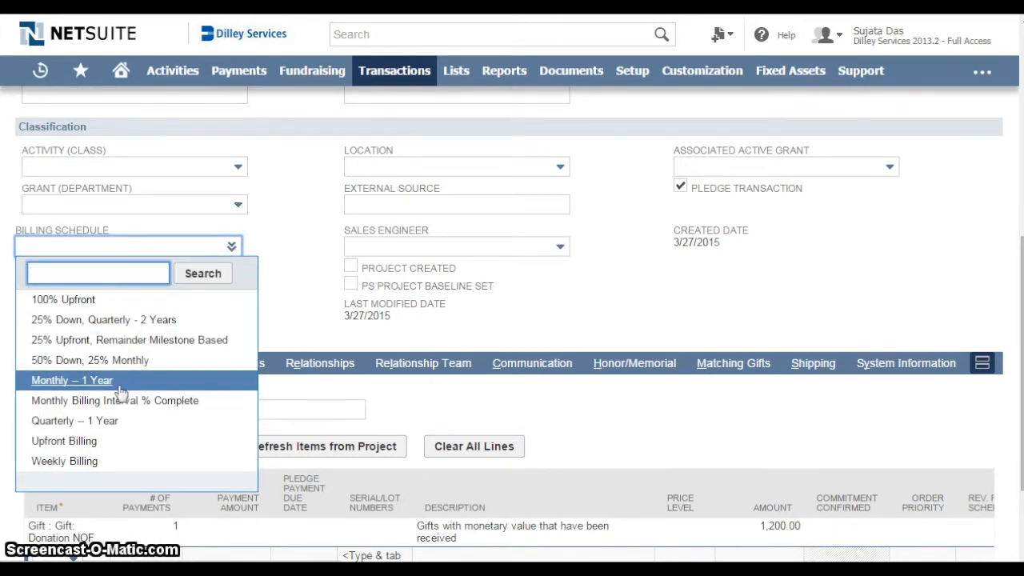
left_click(80, 382)
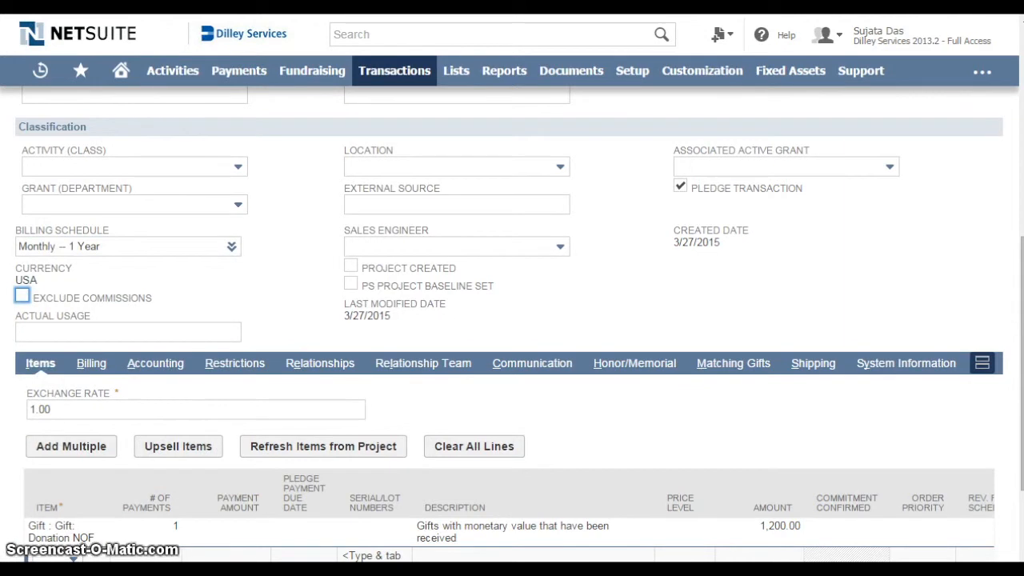
Check the new pledge's billing details and the Gift : Gift: Donation NOF line, and save the pledge
scroll(90, 292, "down", 1)
left_click(91, 286)
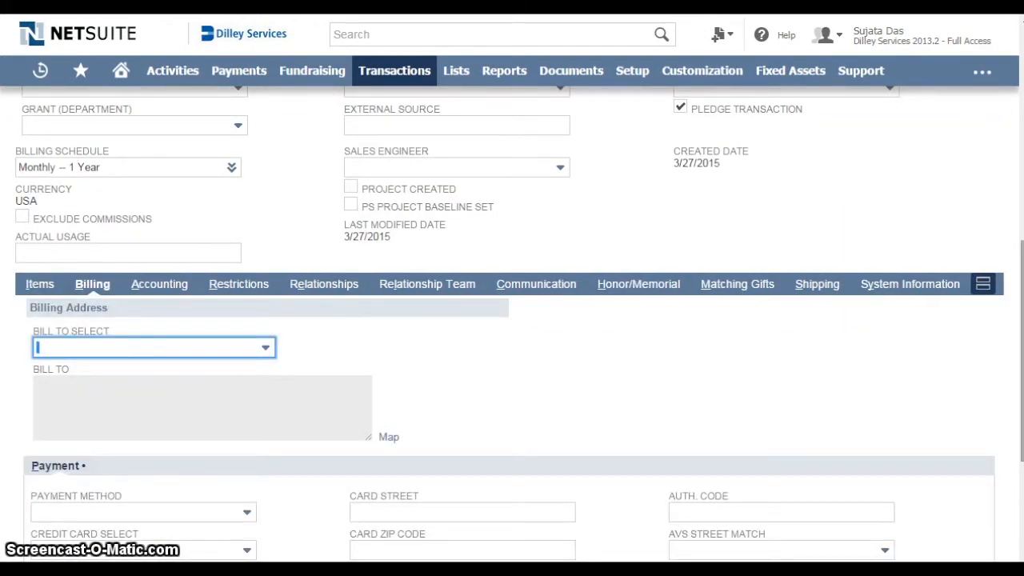
scroll(510, 326, "down", 3)
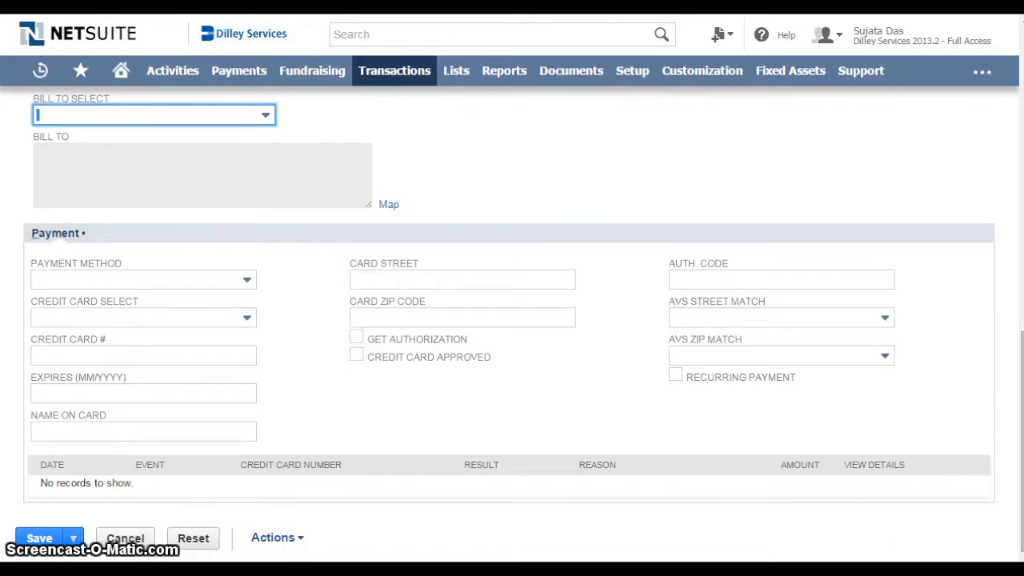
scroll(32, 352, "up", 4)
left_click(36, 350)
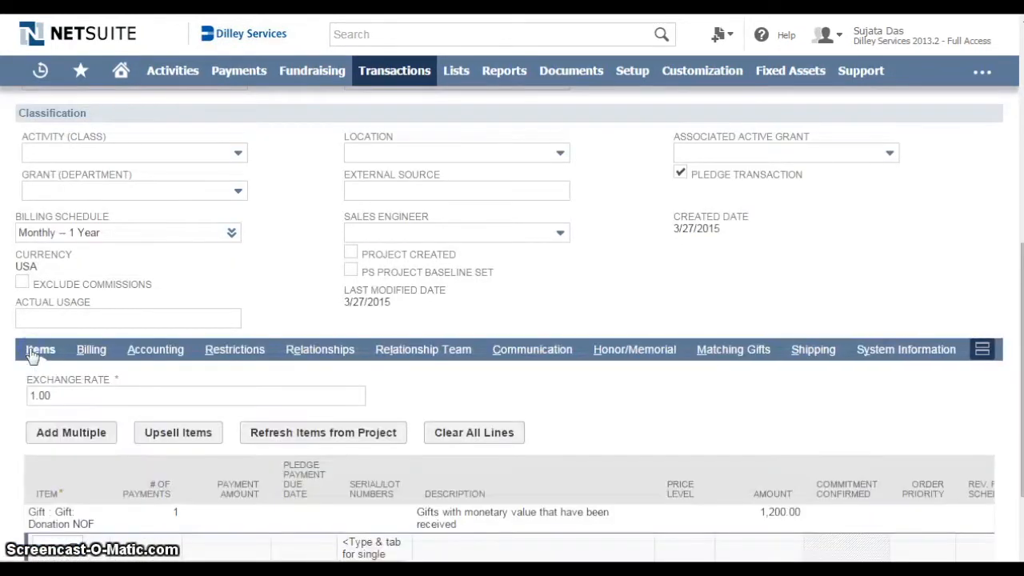
scroll(1022, 360, "down", 1)
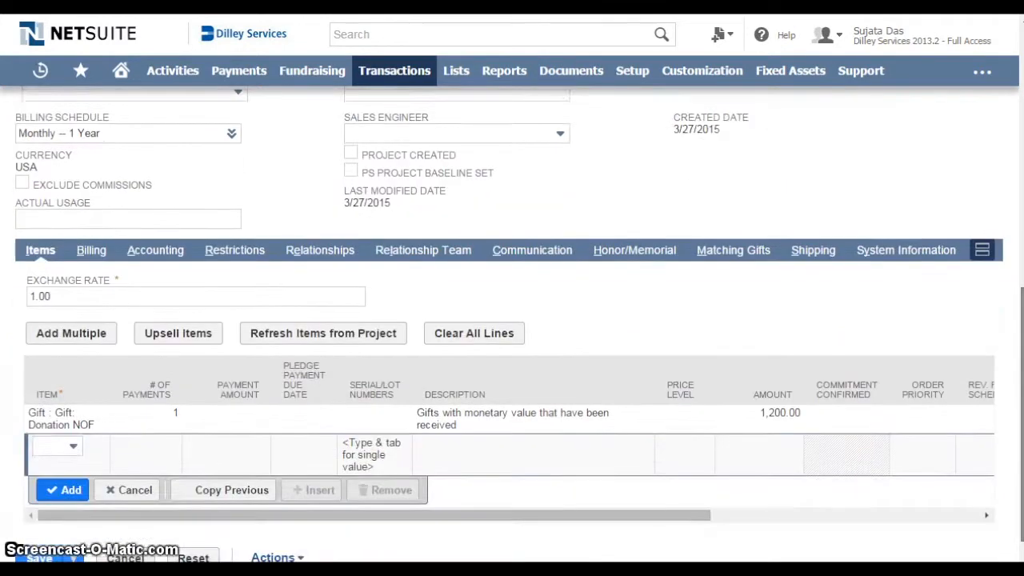
left_click_drag(1022, 400, 1022, 412)
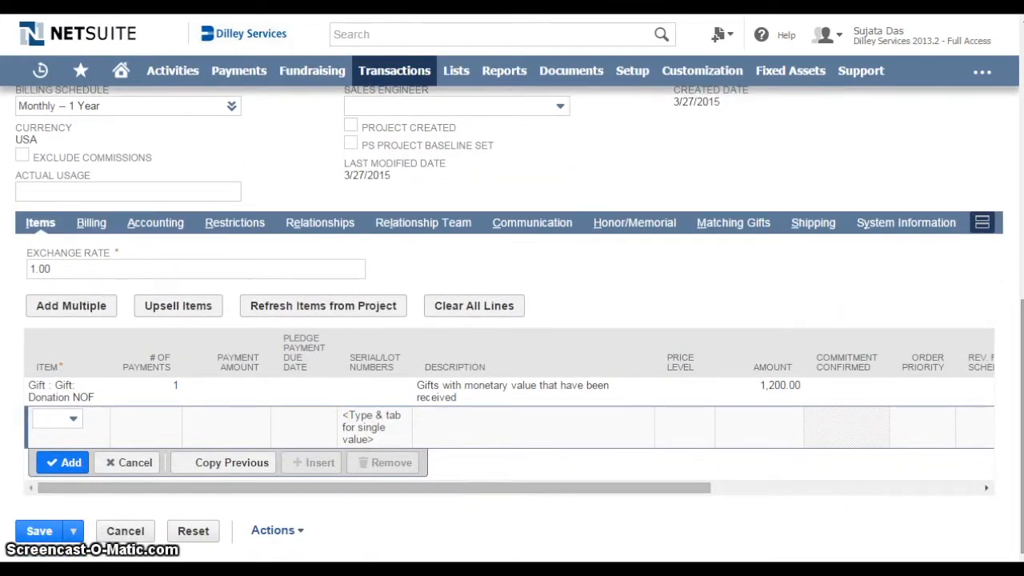
scroll(447, 416, "down", 1)
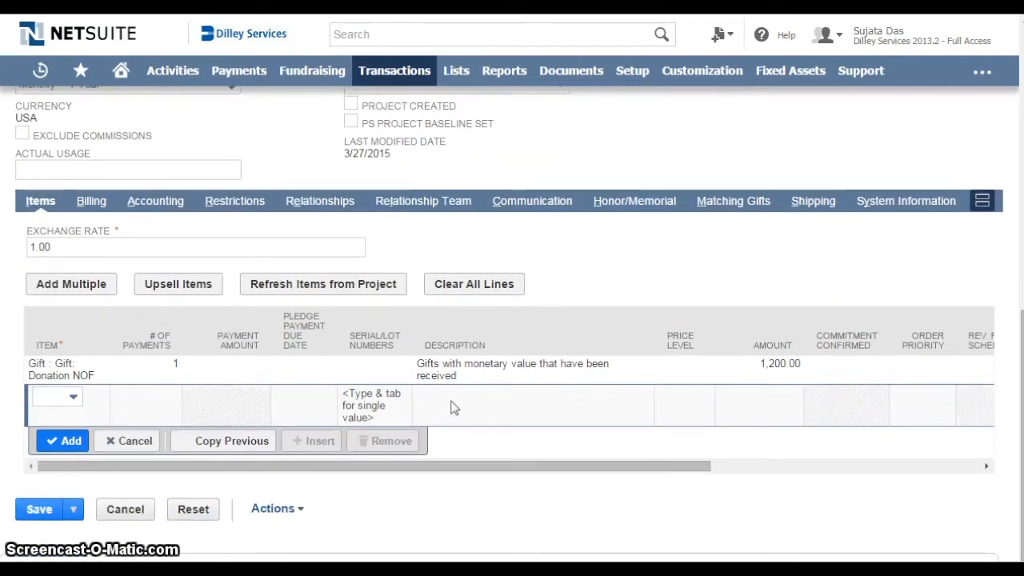
left_click(39, 508)
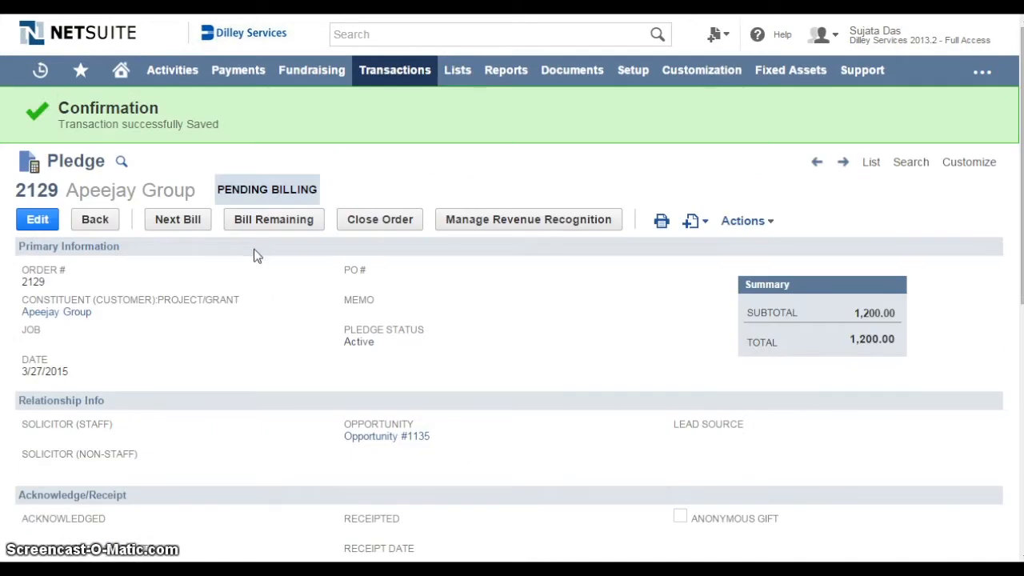
Examine the saved pledge's billing schedule of installment dates and amounts
left_click_drag(1021, 225, 1021, 448)
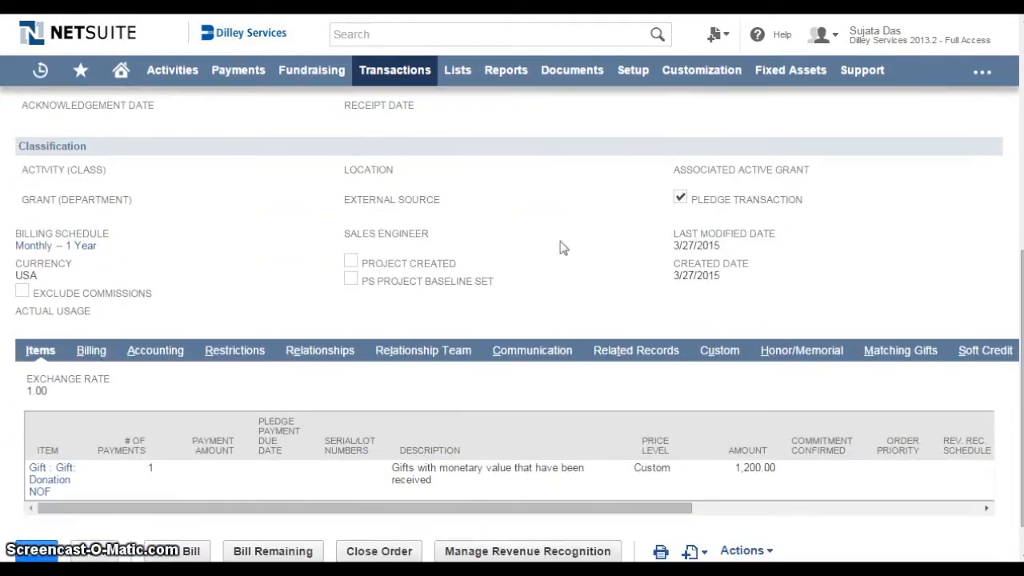
left_click(92, 350)
left_click(118, 445)
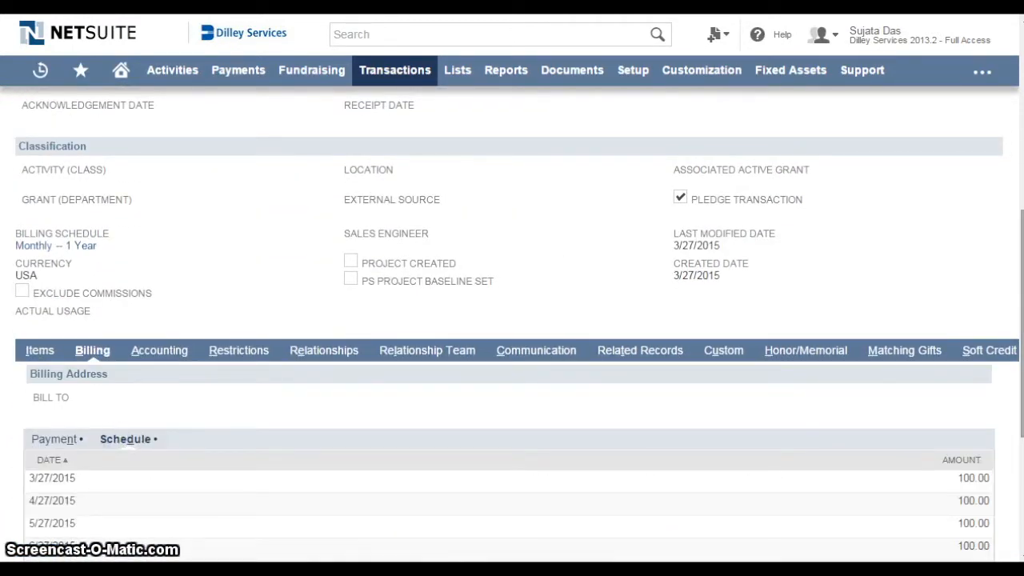
scroll(512, 320, "down", 3)
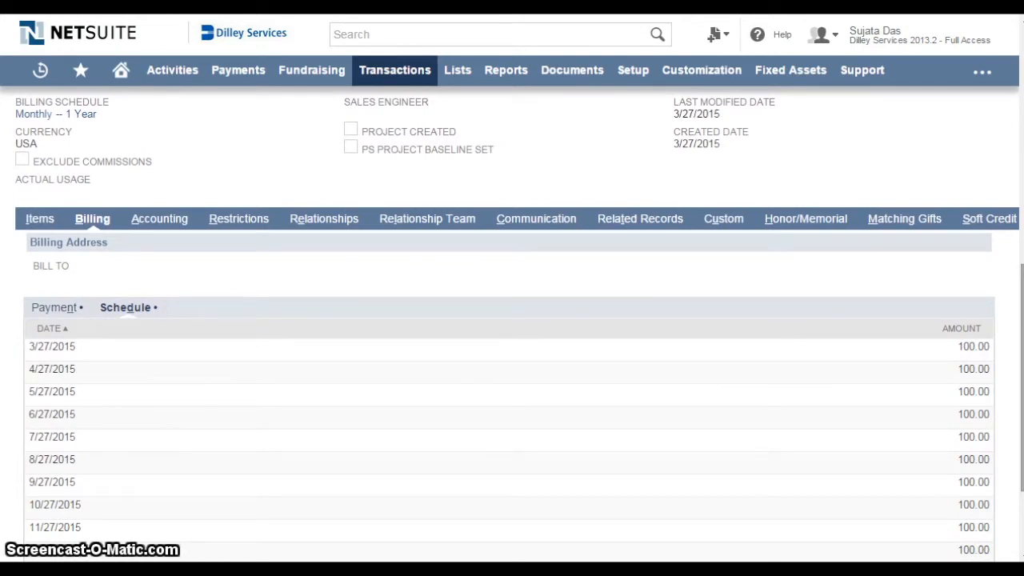
scroll(204, 320, "up", 10)
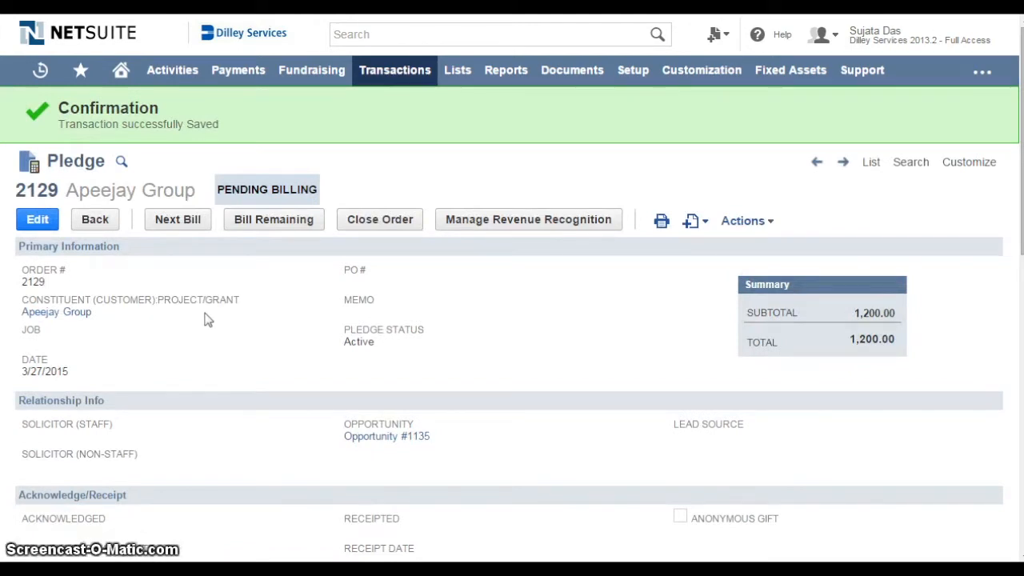
Bill the pledge's next installment as a donation from Apeejay Group and save the donation
left_click(179, 224)
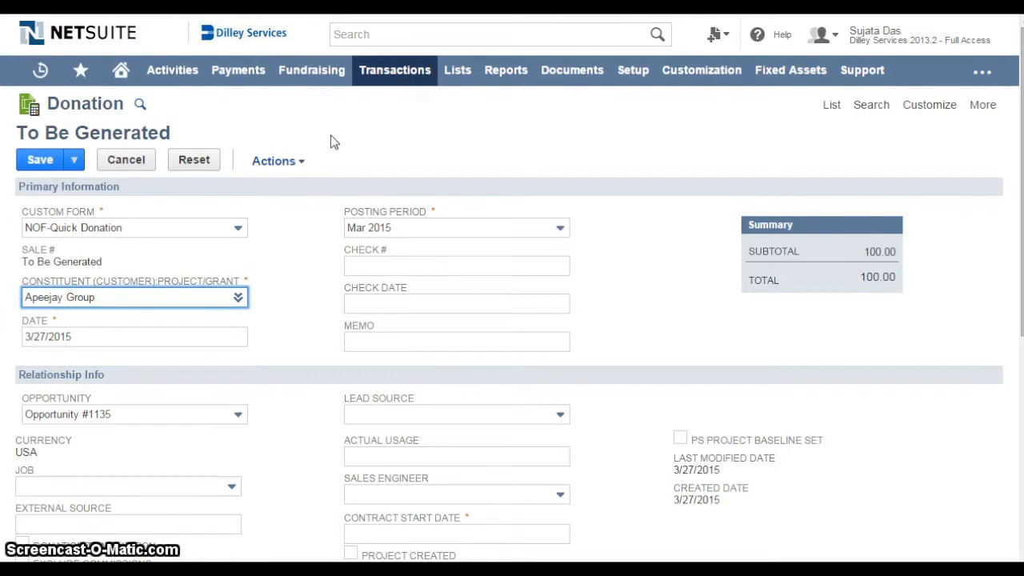
left_click(39, 160)
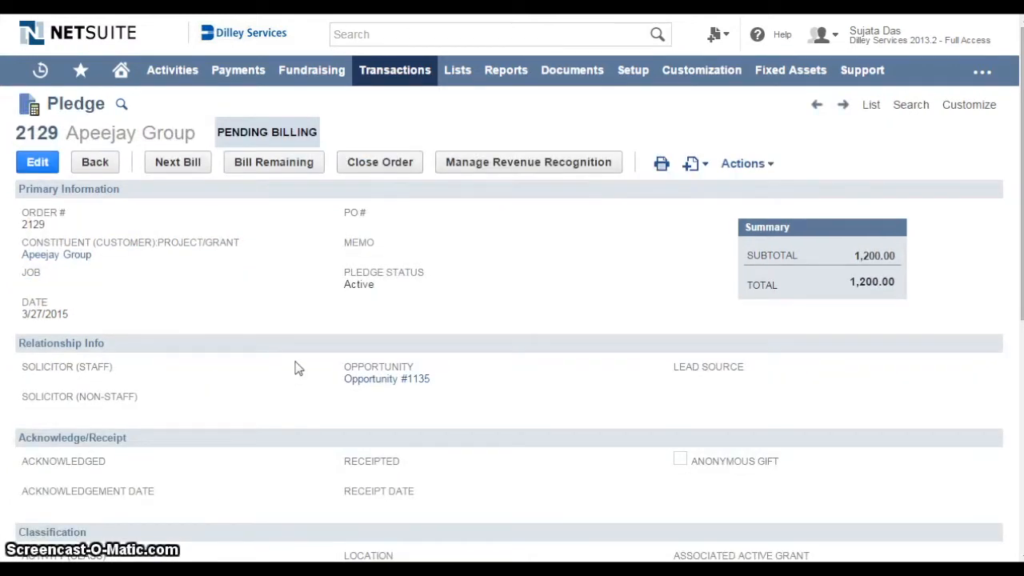
left_click(189, 166)
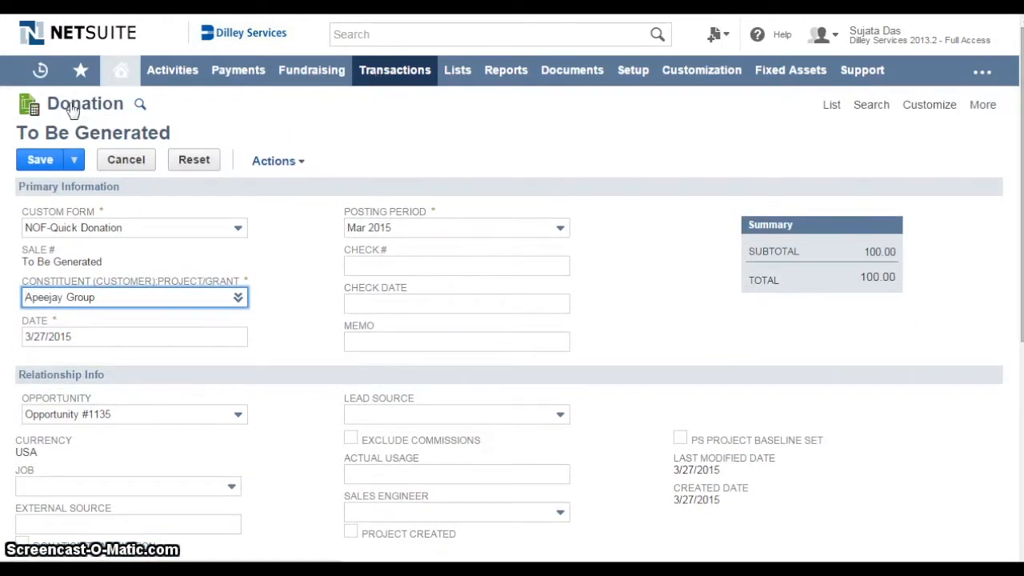
left_click(36, 162)
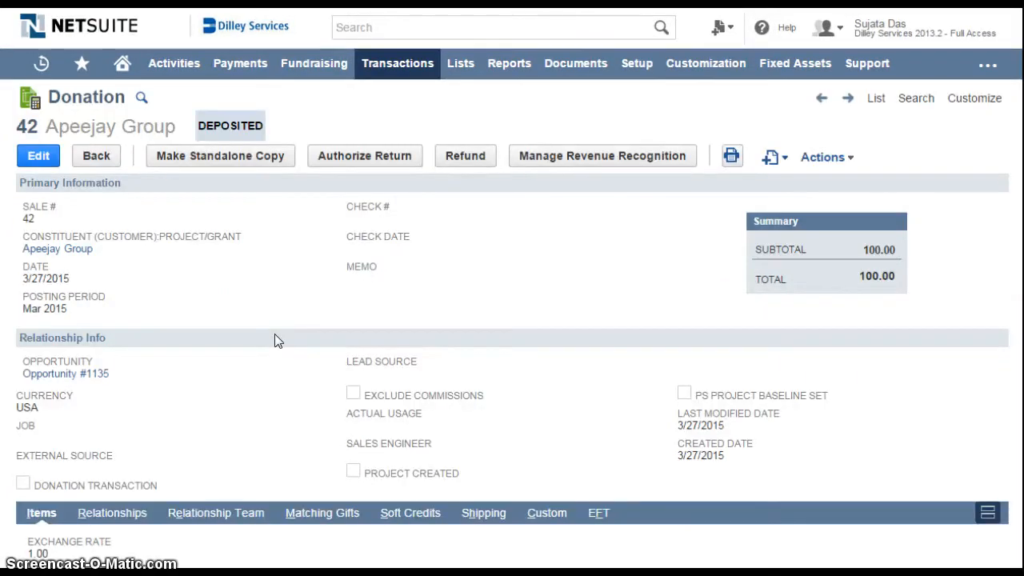
Start one of the additional actions available for the saved Apeejay Group donation
left_click(824, 156)
left_click(825, 280)
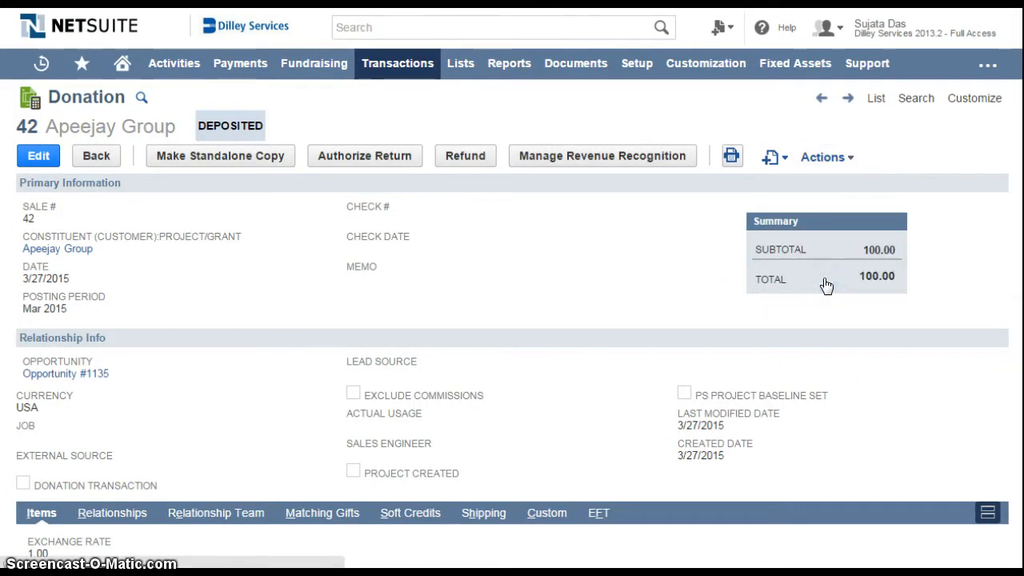